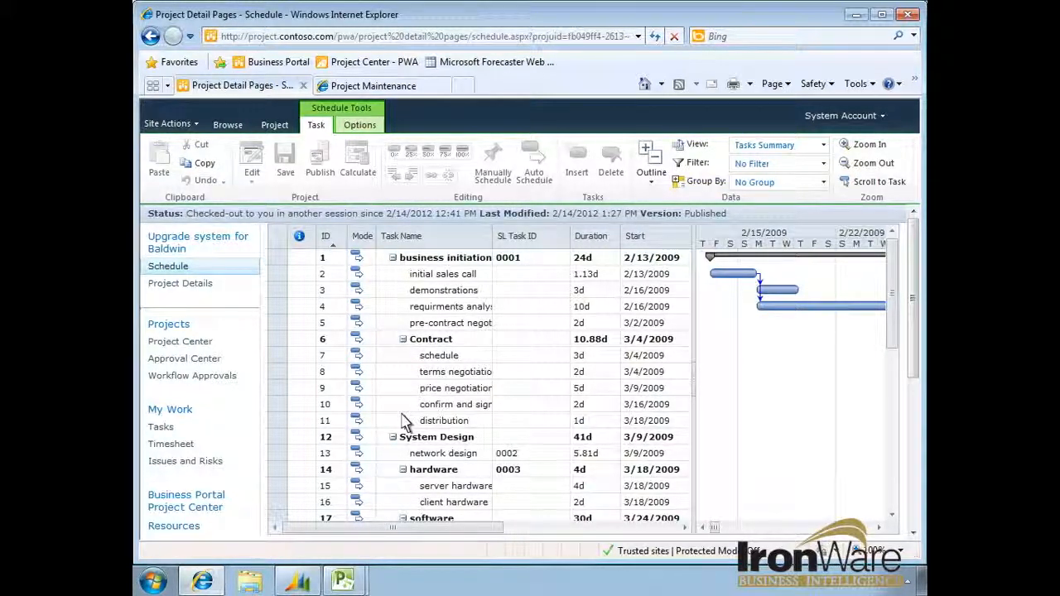
- Switch to Microsoft Project and assign Fabrikam, Inc. as the customer in the Dynamics project information of Fabrikam 01
left_click(358, 578)
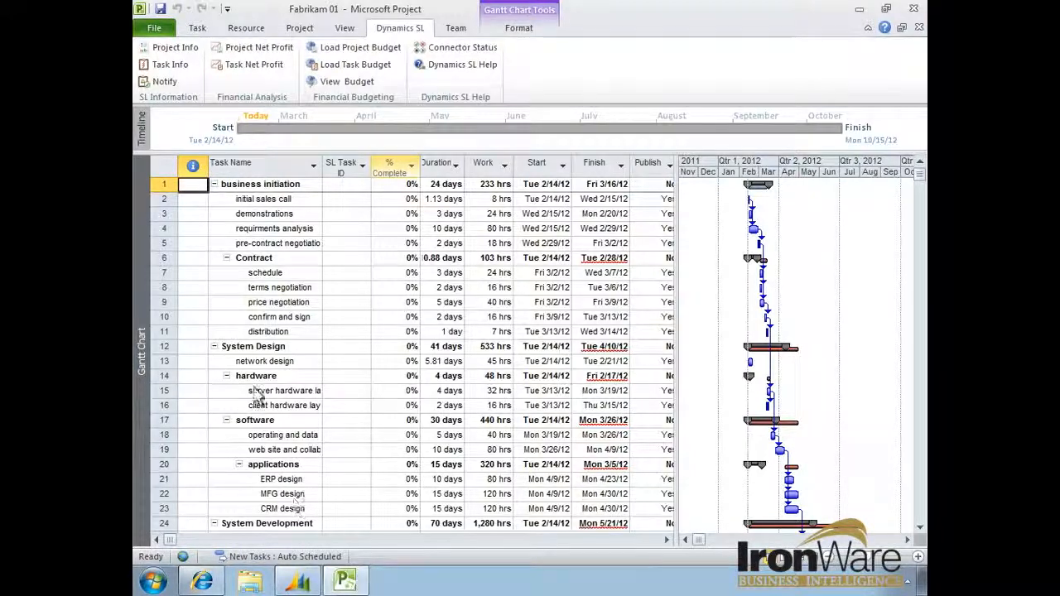
left_click(195, 51)
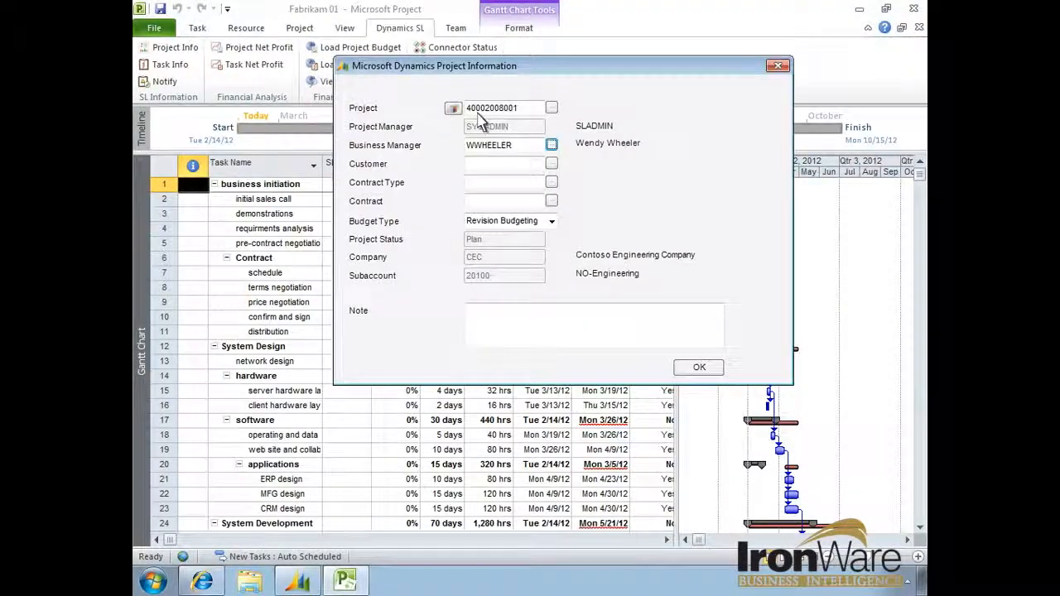
left_click(553, 164)
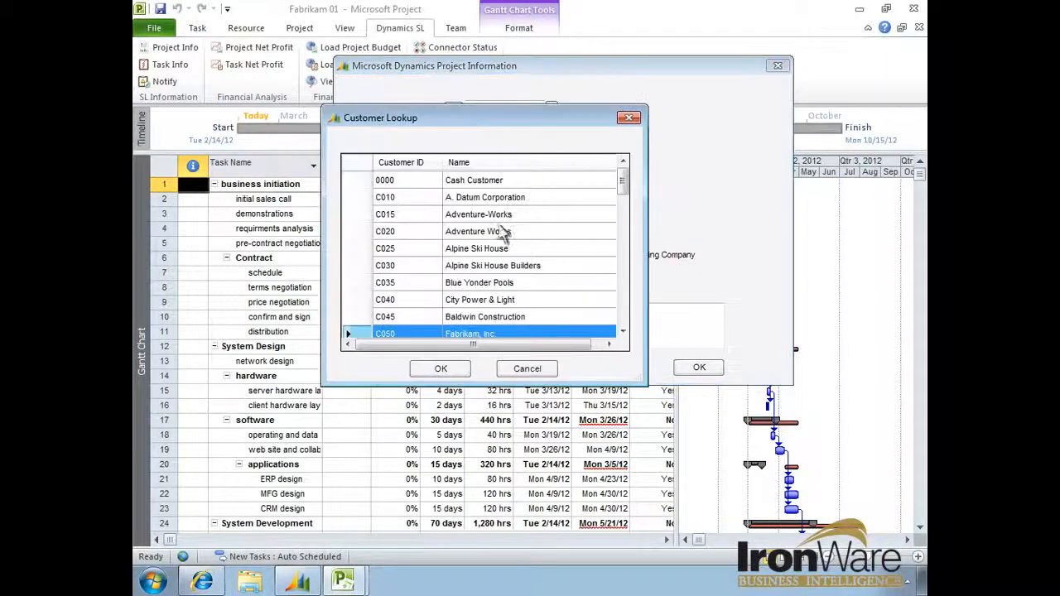
left_click(441, 368)
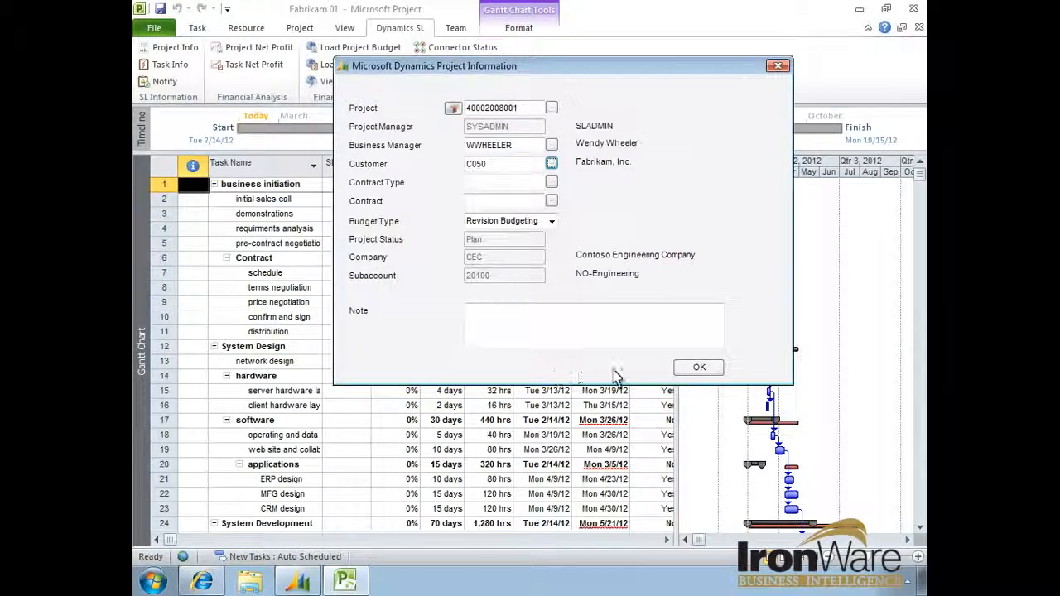
left_click(698, 370)
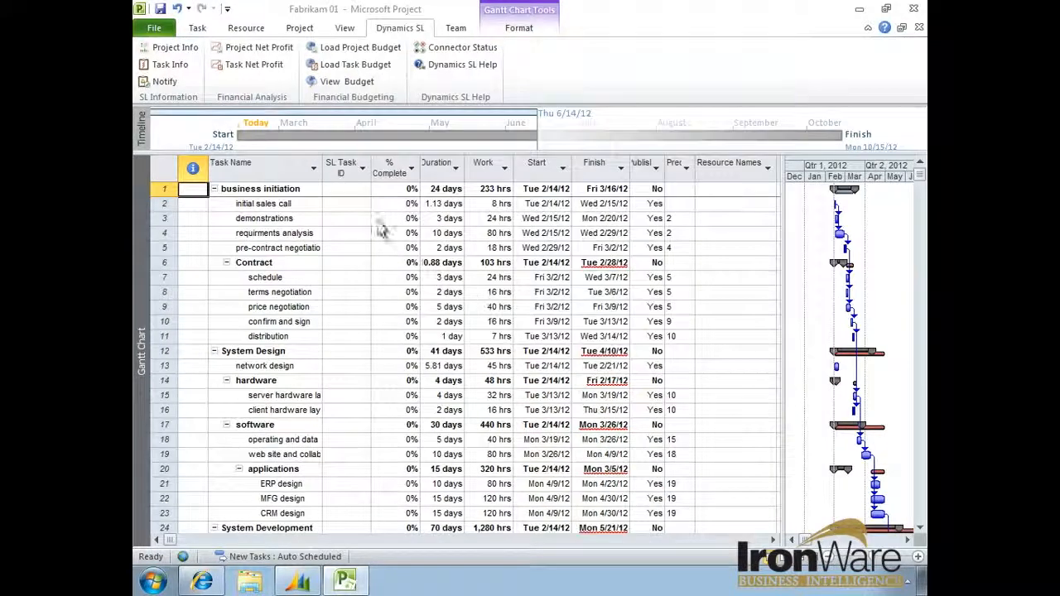
- Open Build Team from Enterprise and check the SL Employee ID custom field of the selected project resource
left_click(246, 28)
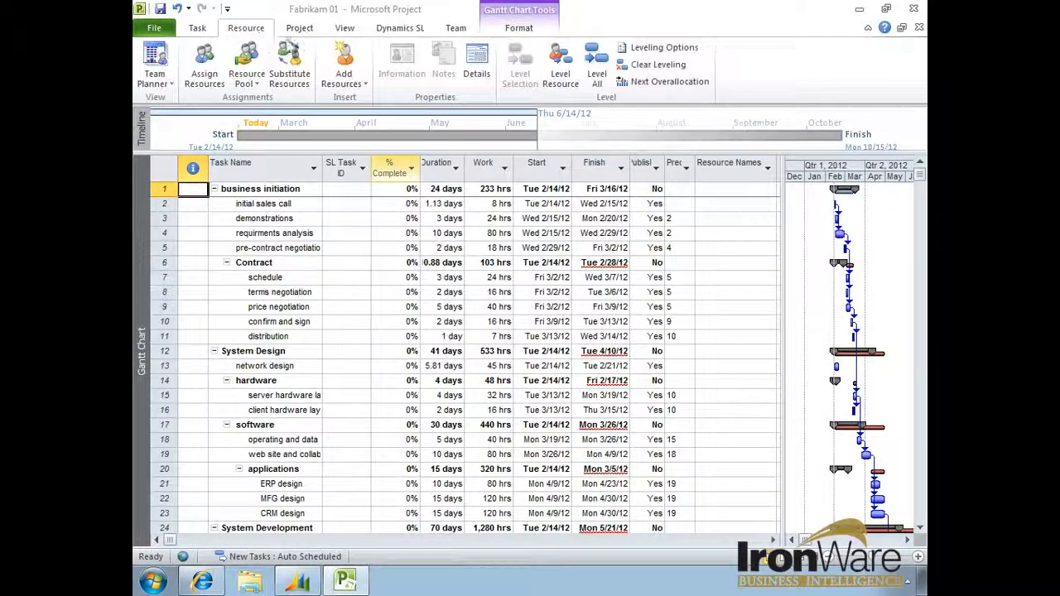
left_click(364, 83)
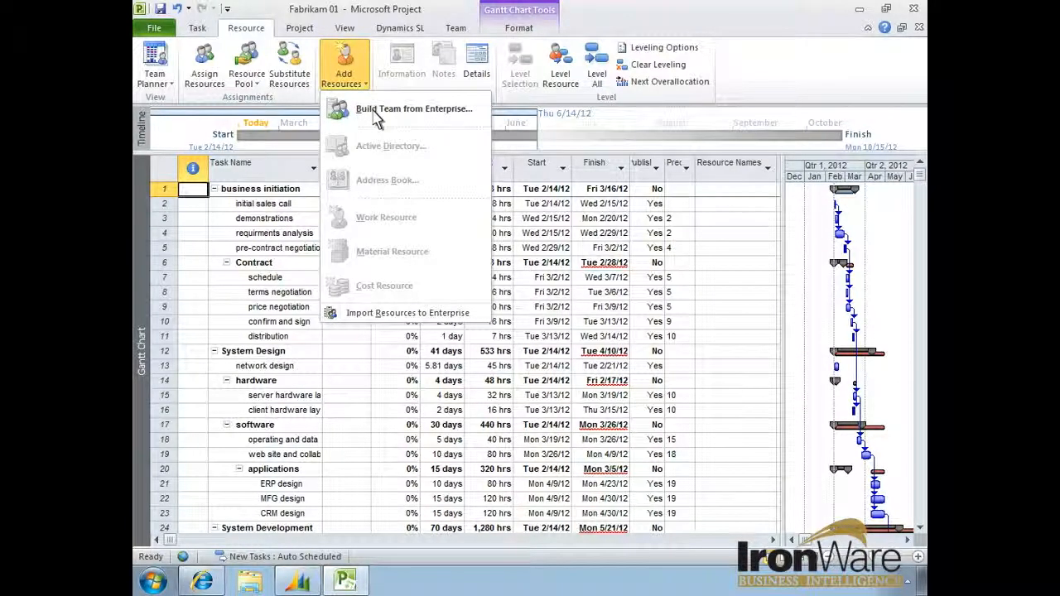
left_click(377, 116)
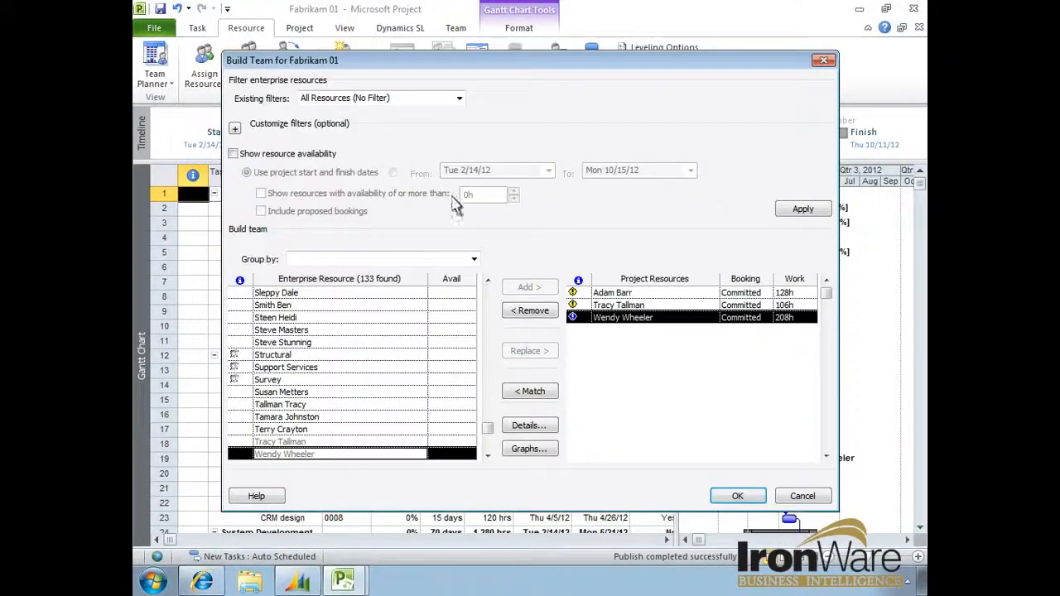
left_click(527, 426)
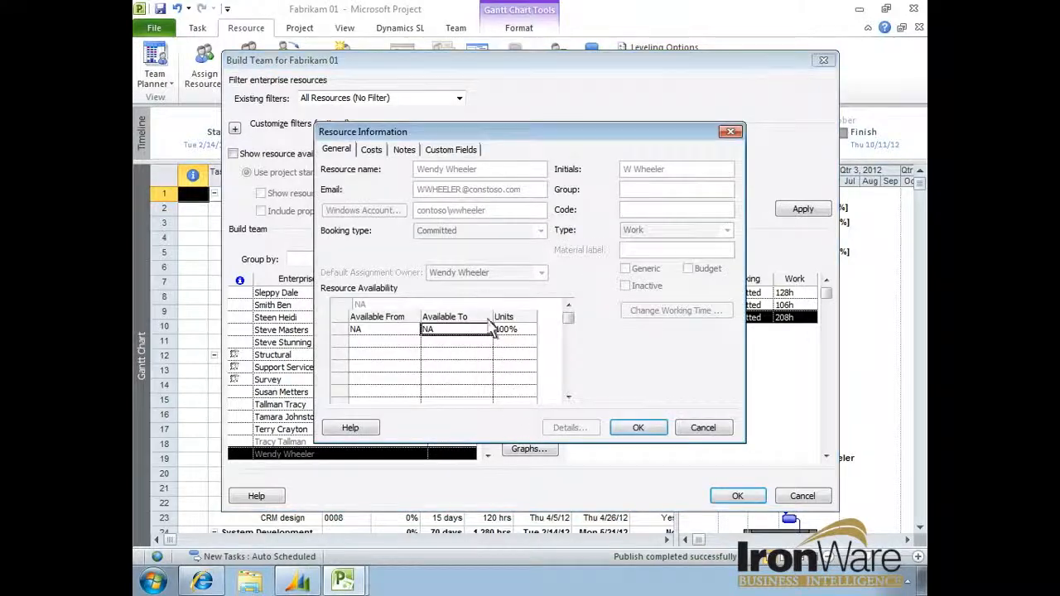
left_click(476, 157)
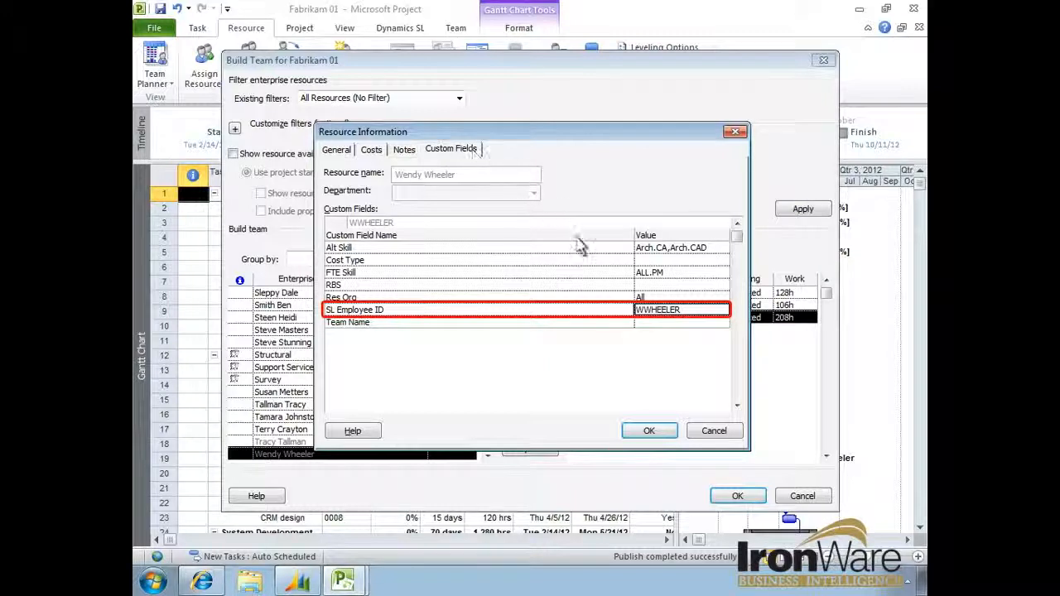
left_click(648, 432)
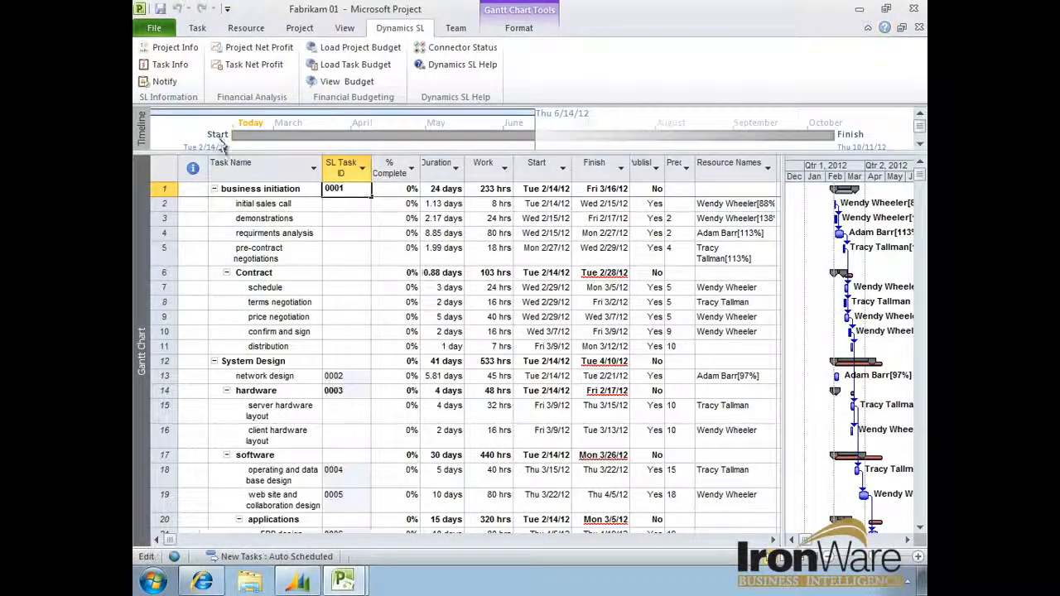
- Confirm the Dynamics task information for business initiation with task ID 0001, and save and publish the project plan
left_click(165, 66)
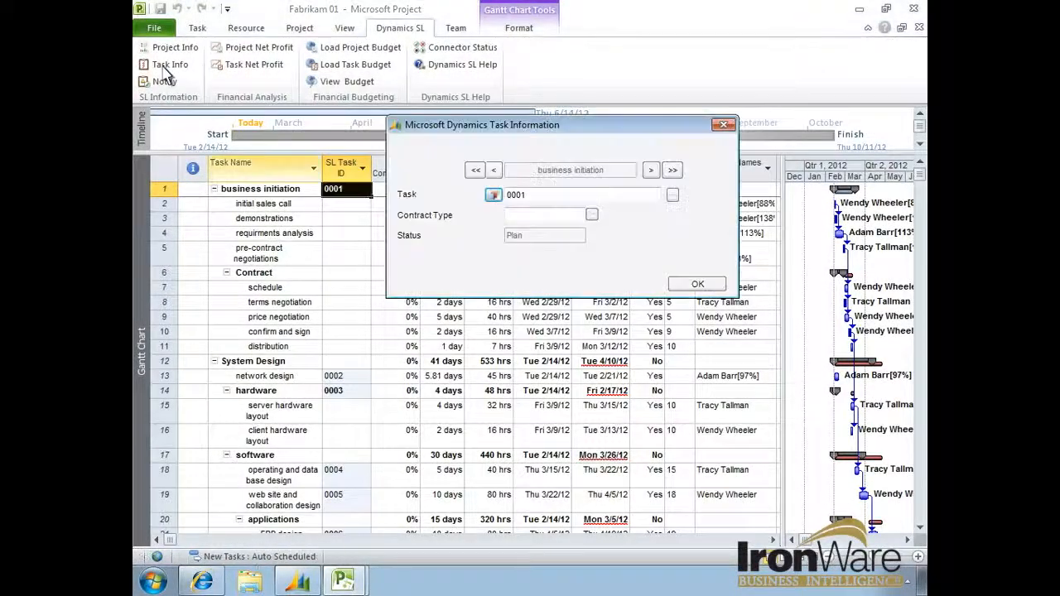
left_click(696, 286)
left_click(160, 10)
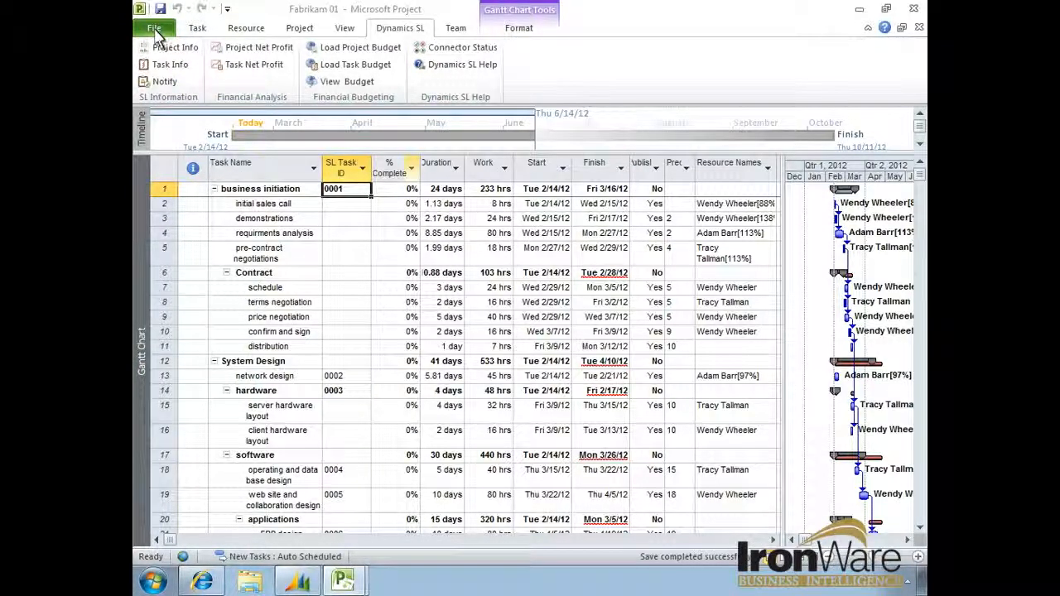
left_click(155, 32)
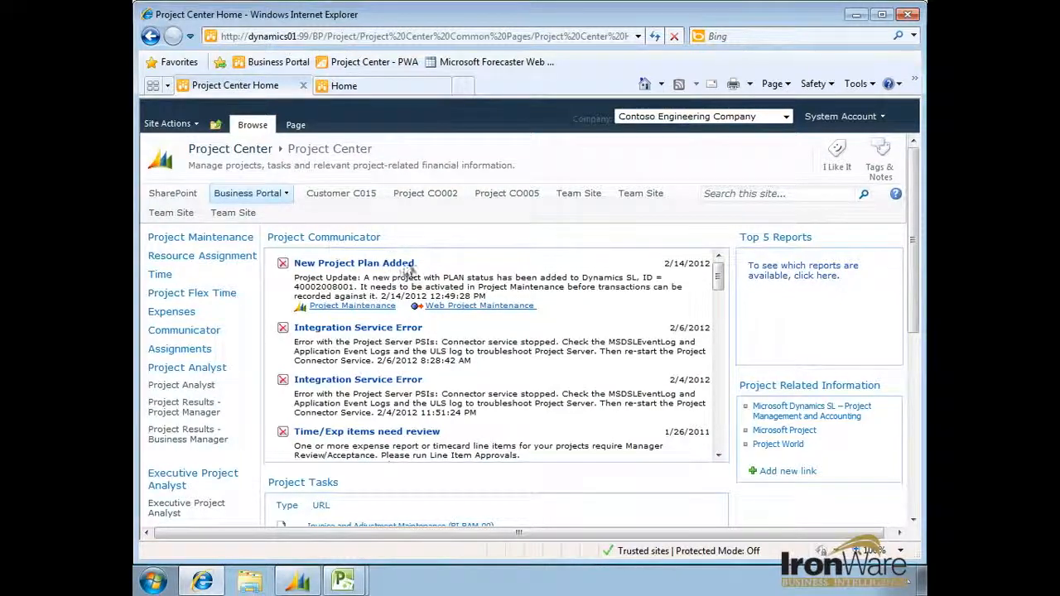
- Open Fabrikam 01 for editing in Web Project Maintenance from the new project plan alert and show its accounting data
left_click(457, 307)
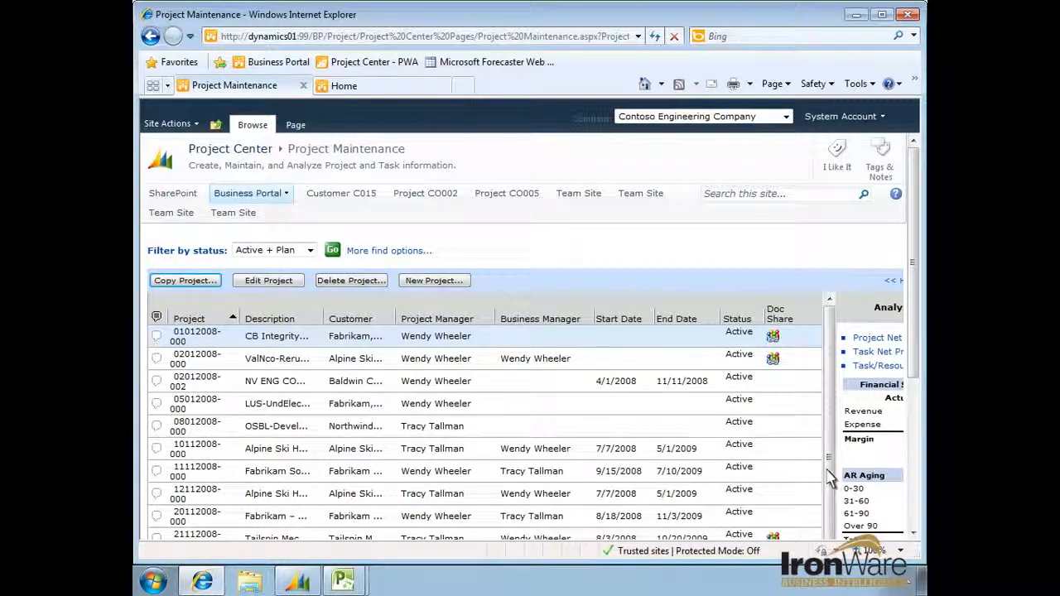
scroll(830, 479, "down", 5)
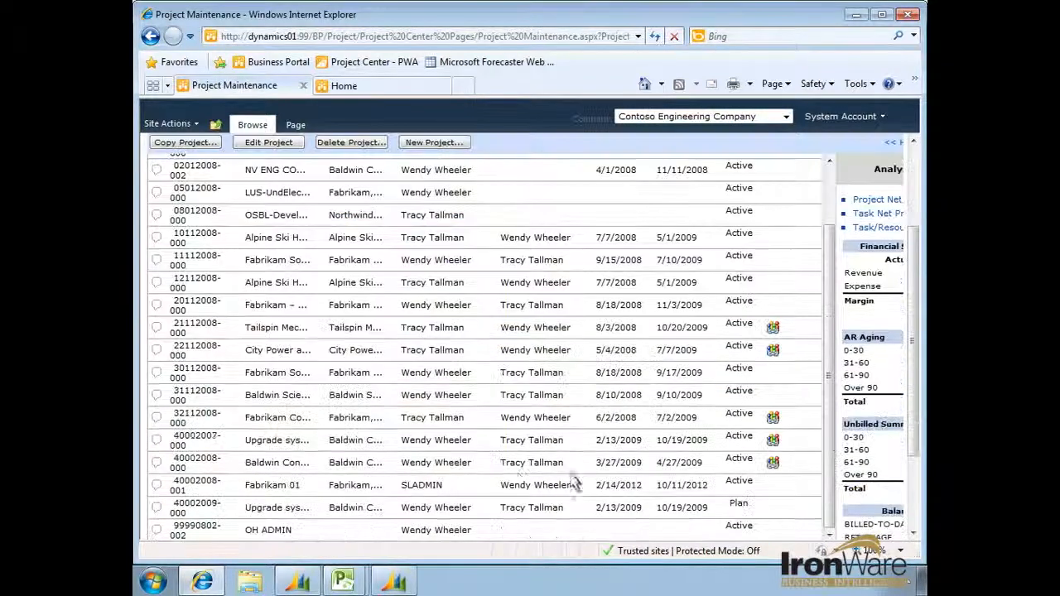
left_click(244, 490)
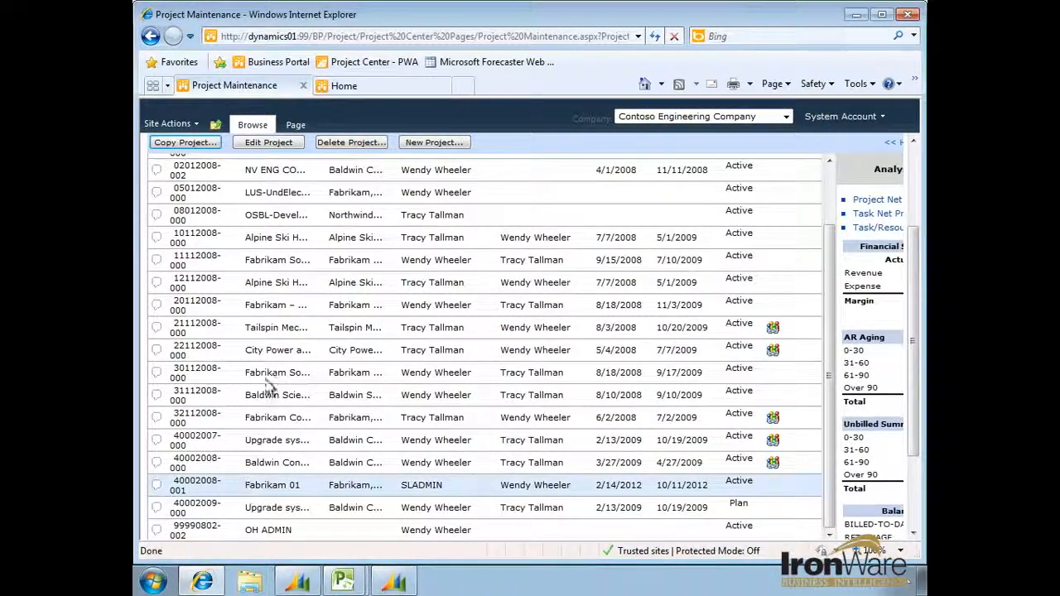
left_click(277, 142)
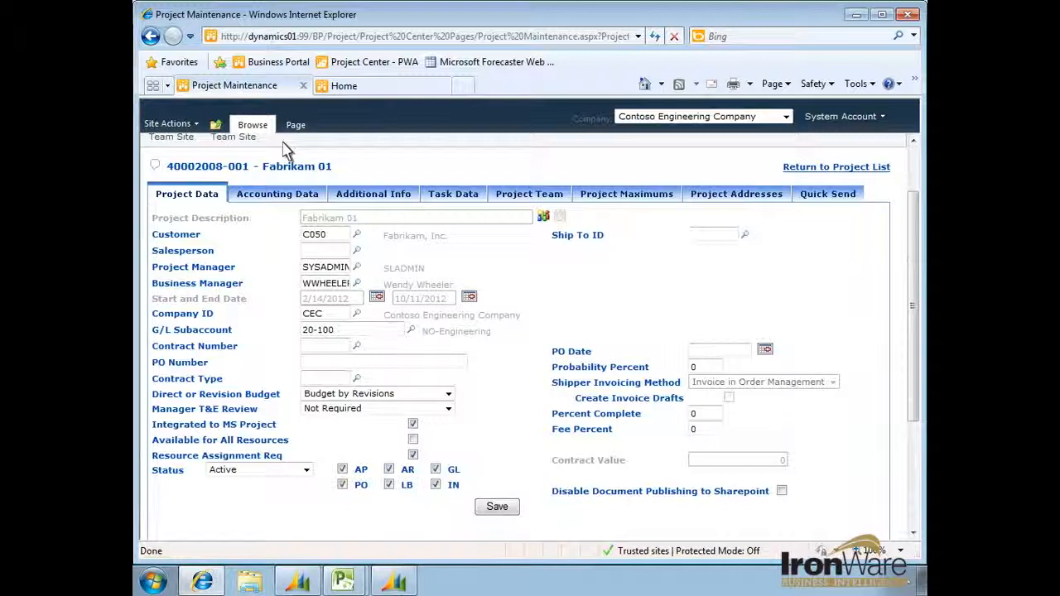
left_click(282, 196)
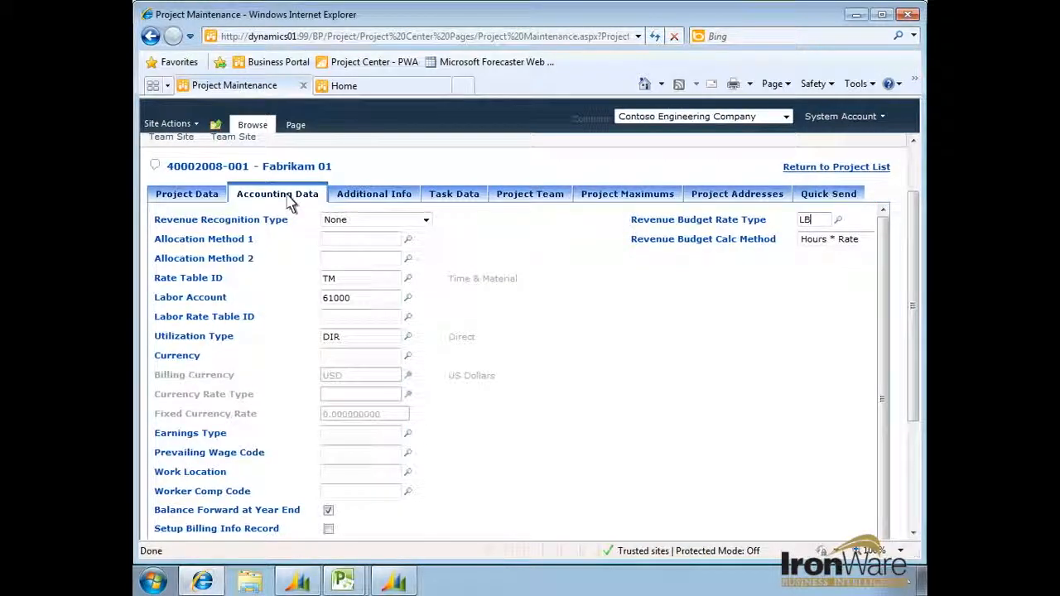
- Add task Z999 with the description Executive Review to the project's task data and toggle its MS Project option
left_click(455, 200)
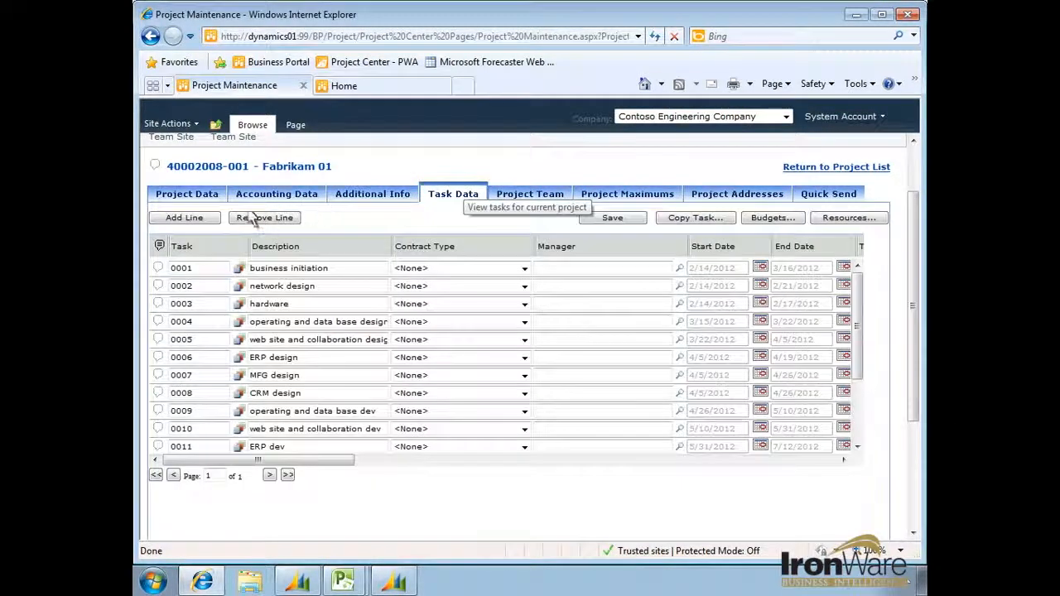
left_click(186, 217)
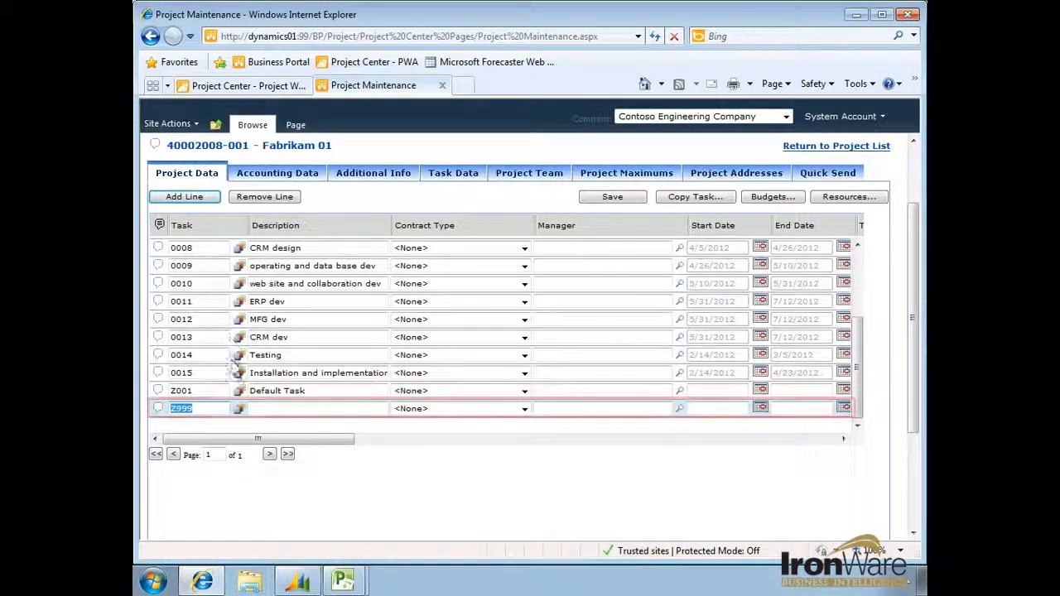
left_click(242, 409)
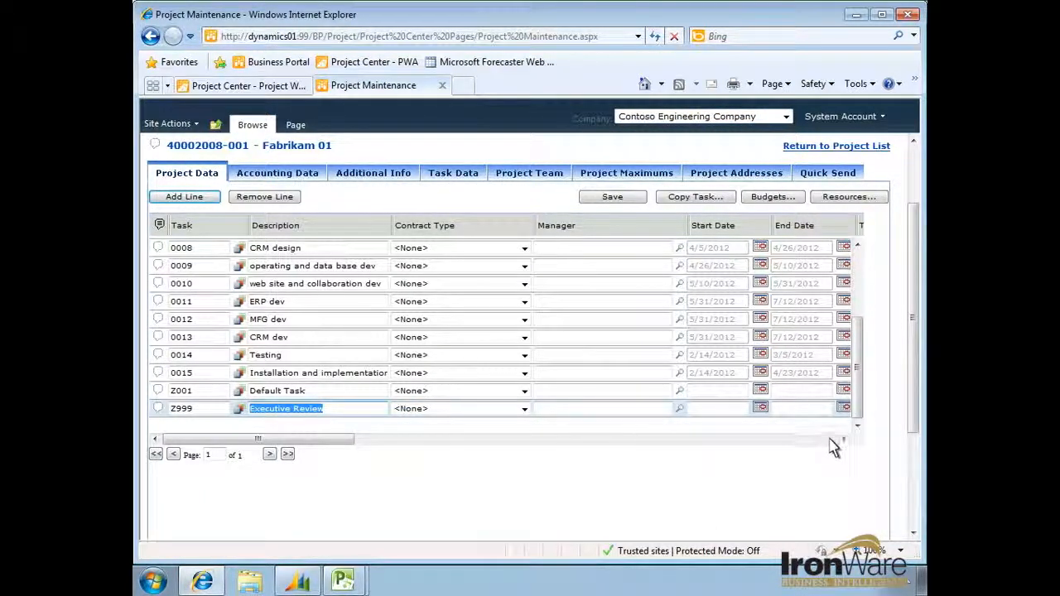
left_click_drag(258, 439, 852, 442)
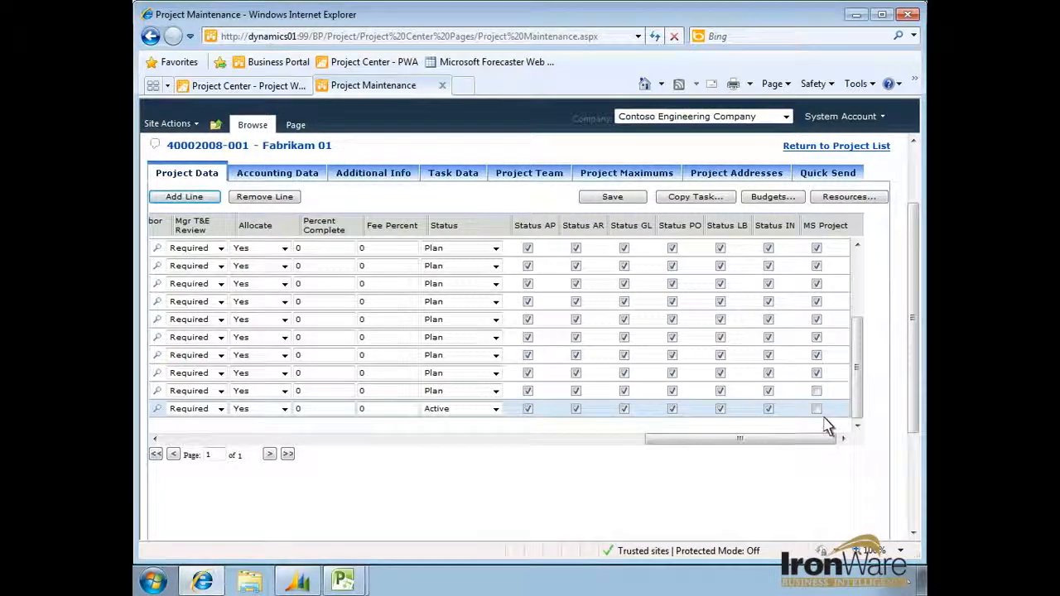
left_click(821, 410)
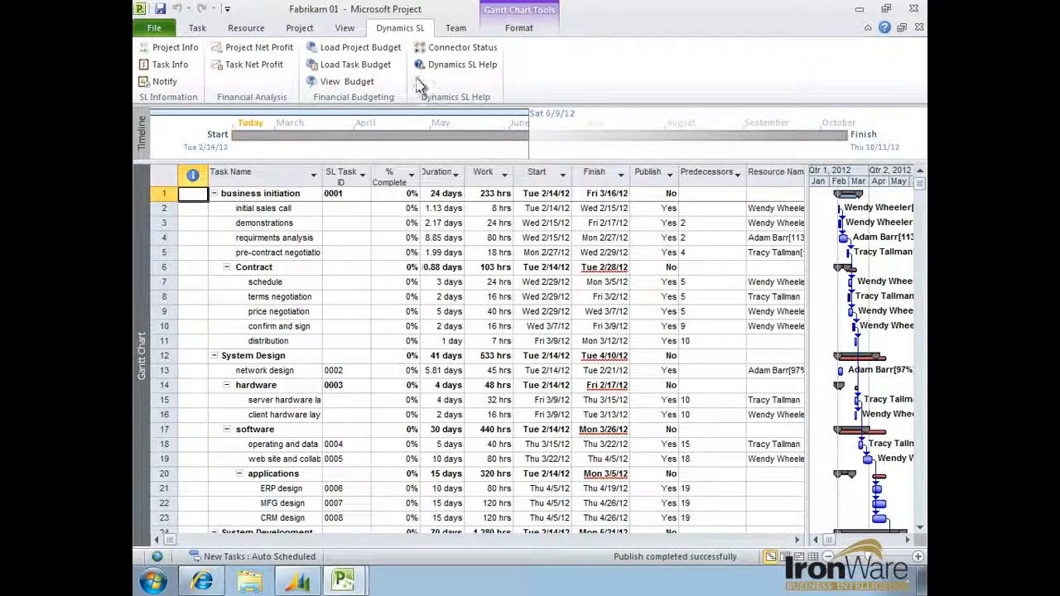
- In Microsoft Project, load the budget for the entire Fabrikam 01 project and set the network design task's work to 48 hrs
left_click(385, 52)
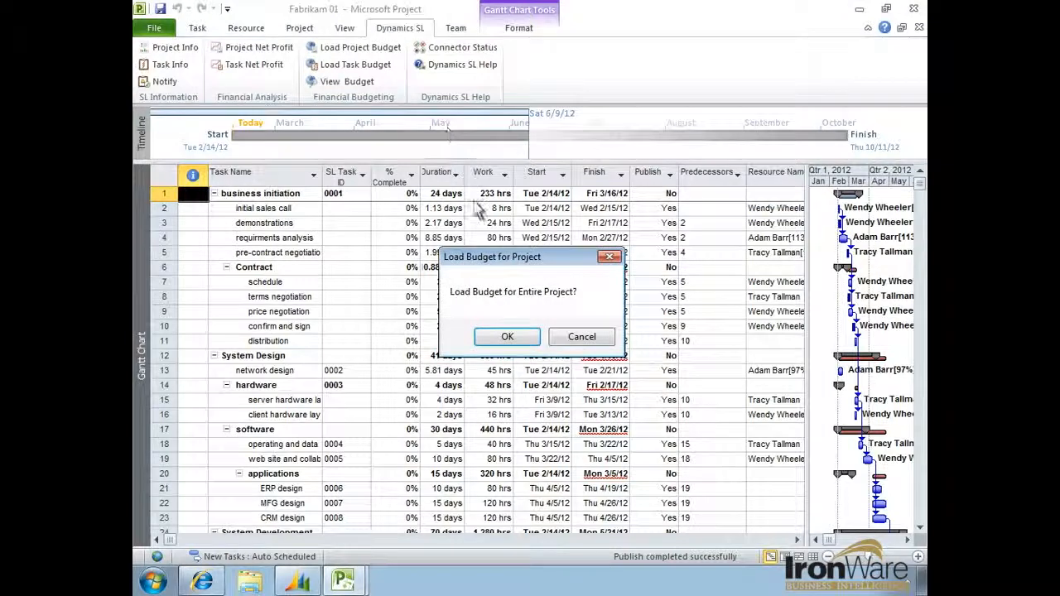
left_click(507, 337)
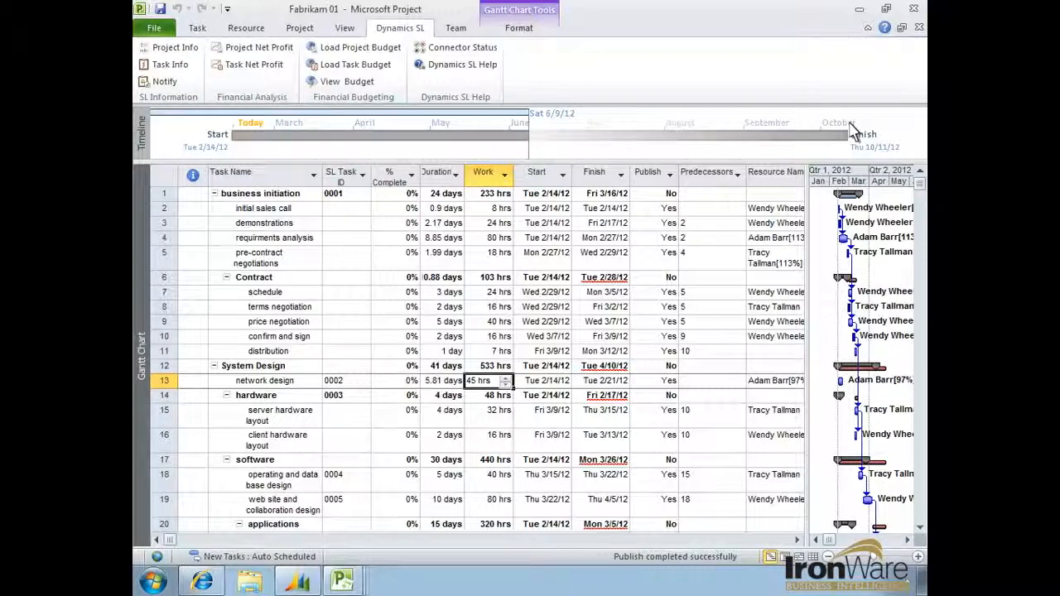
left_click(506, 378)
left_click(506, 378)
left_click(506, 378)
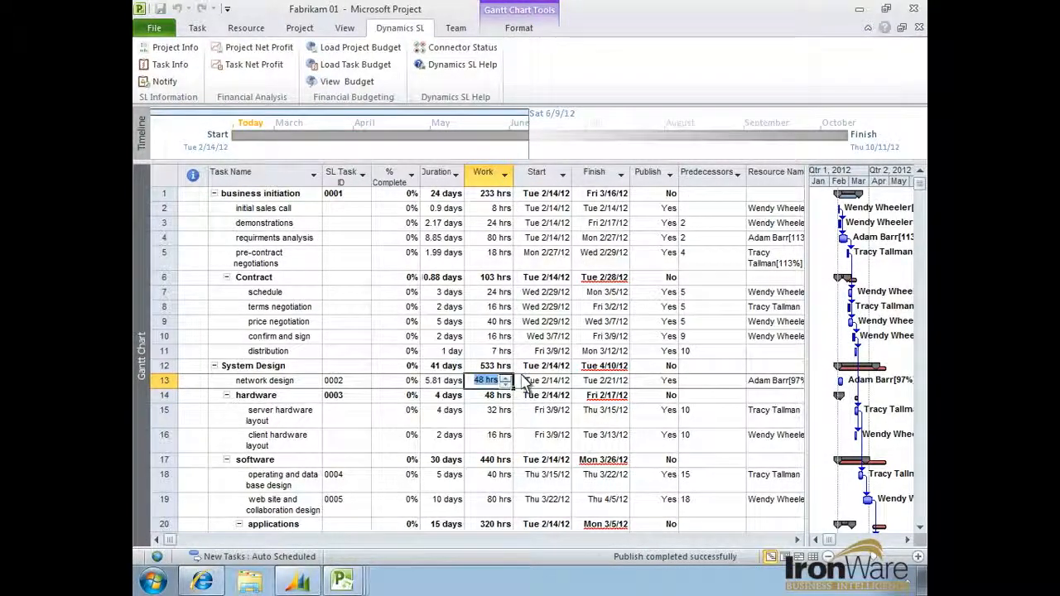
left_click(532, 383)
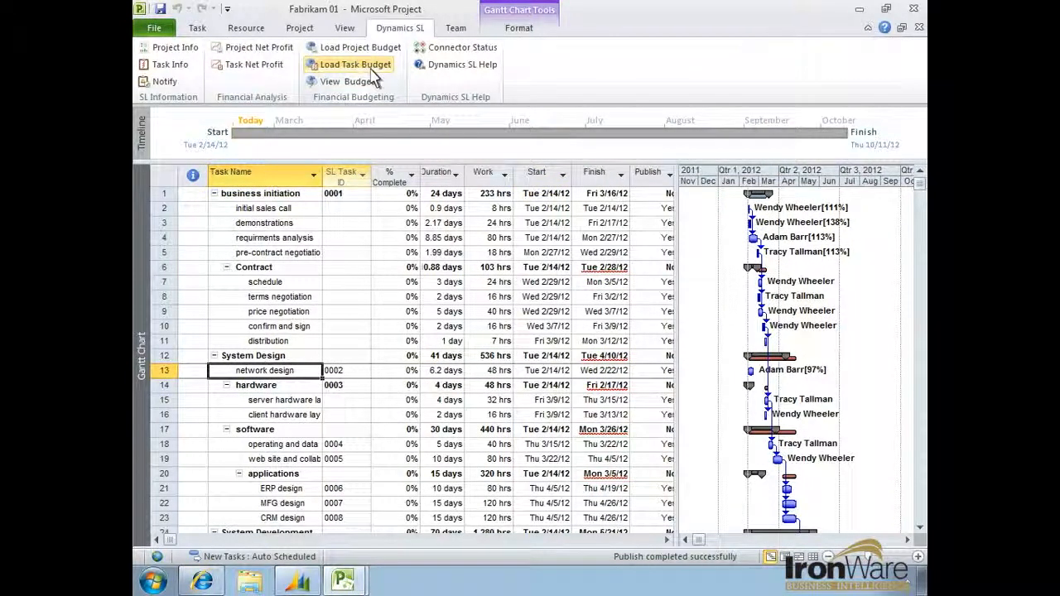
- Load the budget for the network design task (0002) and close the resulting budget revision view
left_click(374, 77)
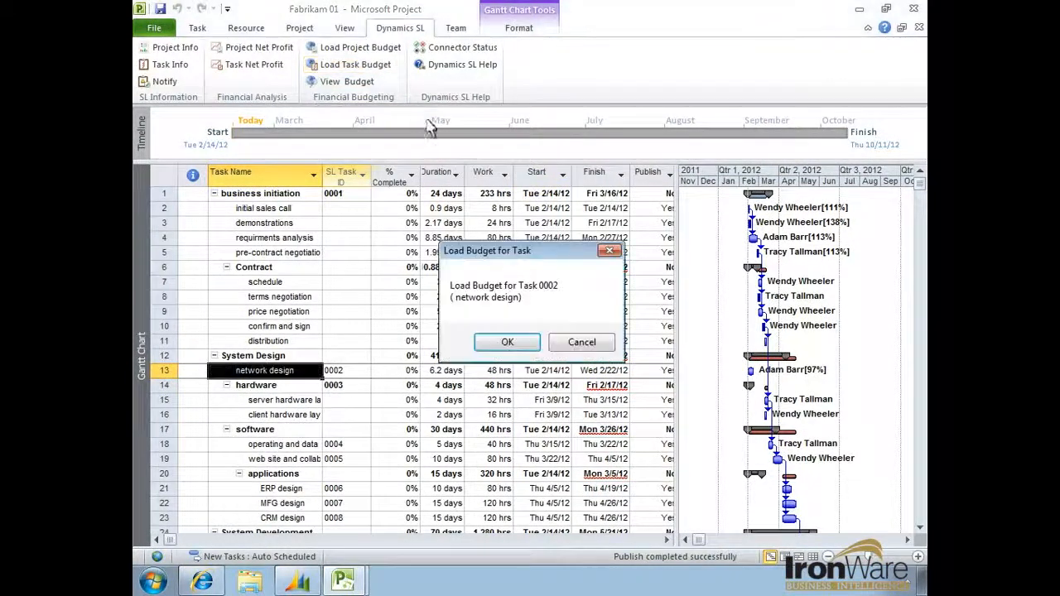
left_click(505, 343)
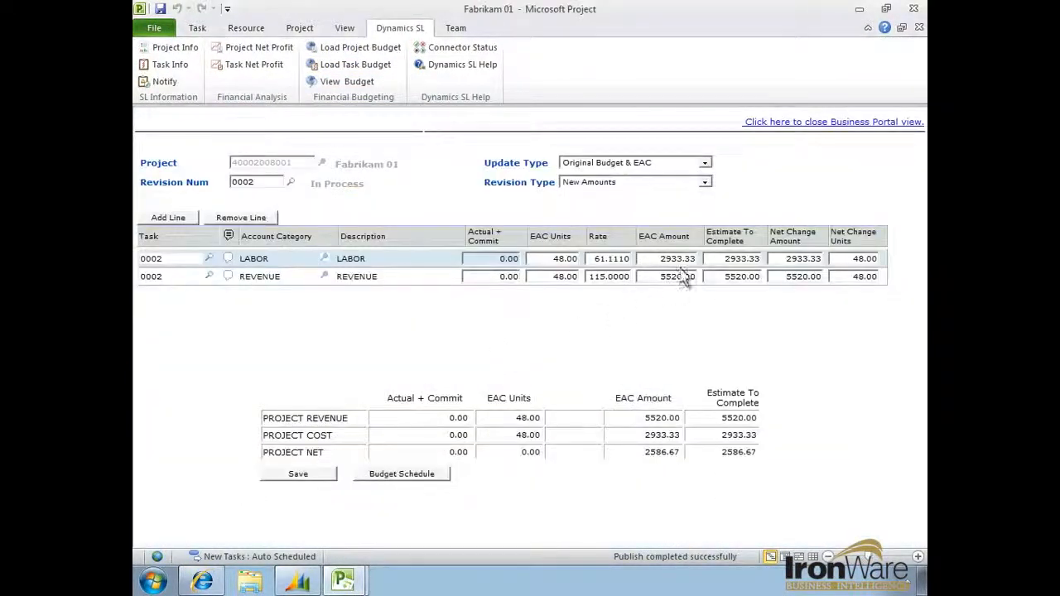
left_click(801, 125)
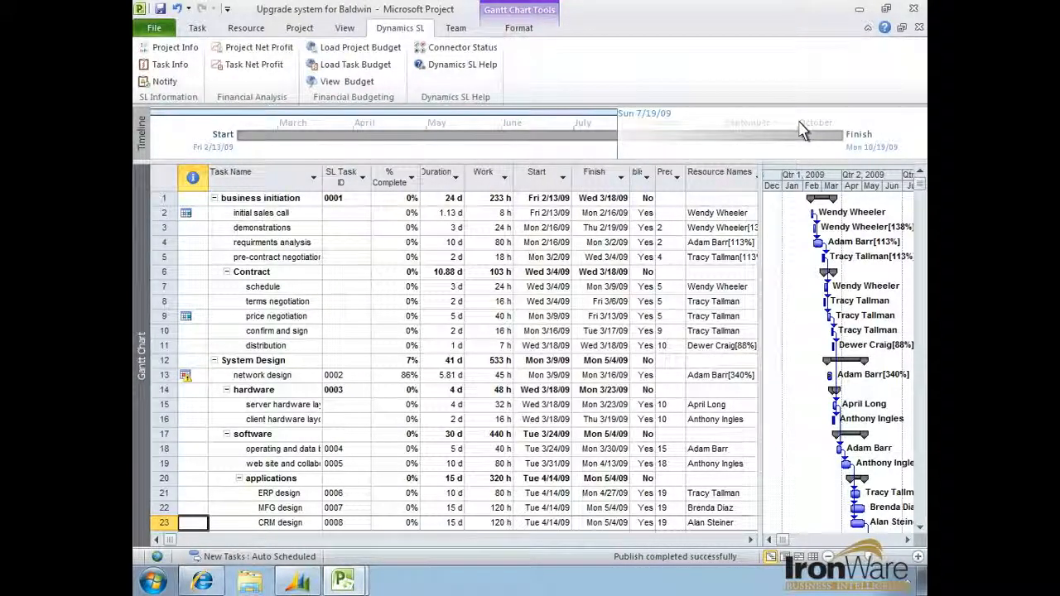
- Review the project net profit of Upgrade system for Baldwin, including REIM EQUIPMENT commitment detail and LABOR- ENG project-to-date transactions
left_click(273, 48)
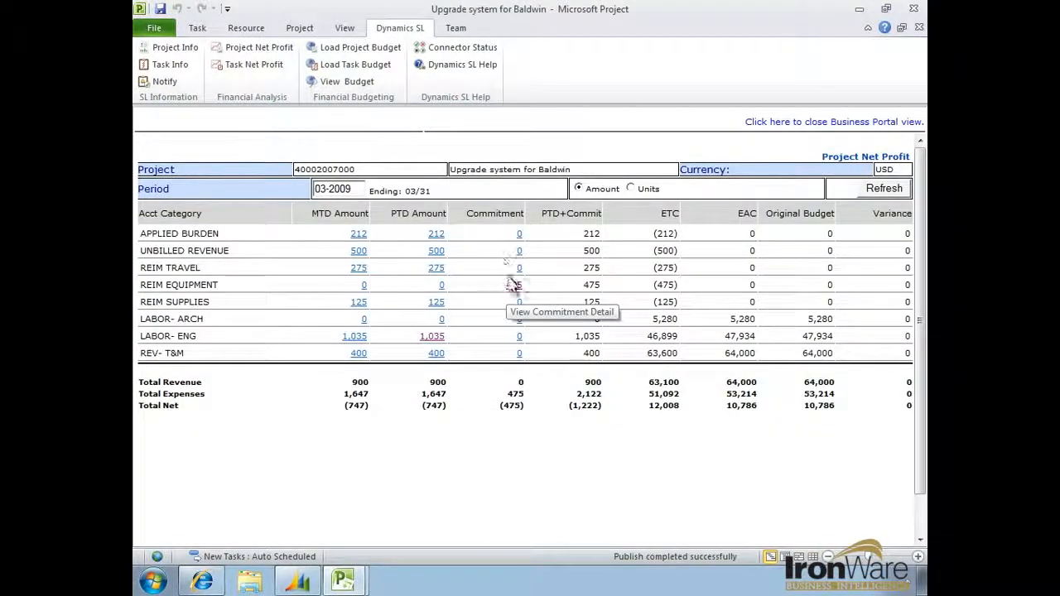
left_click(513, 287)
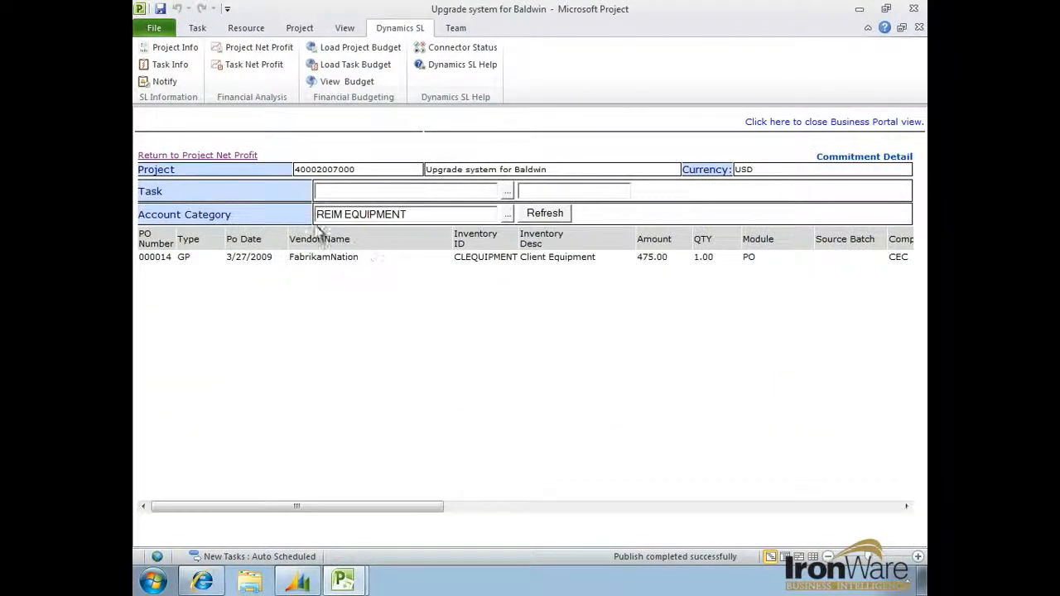
left_click(245, 157)
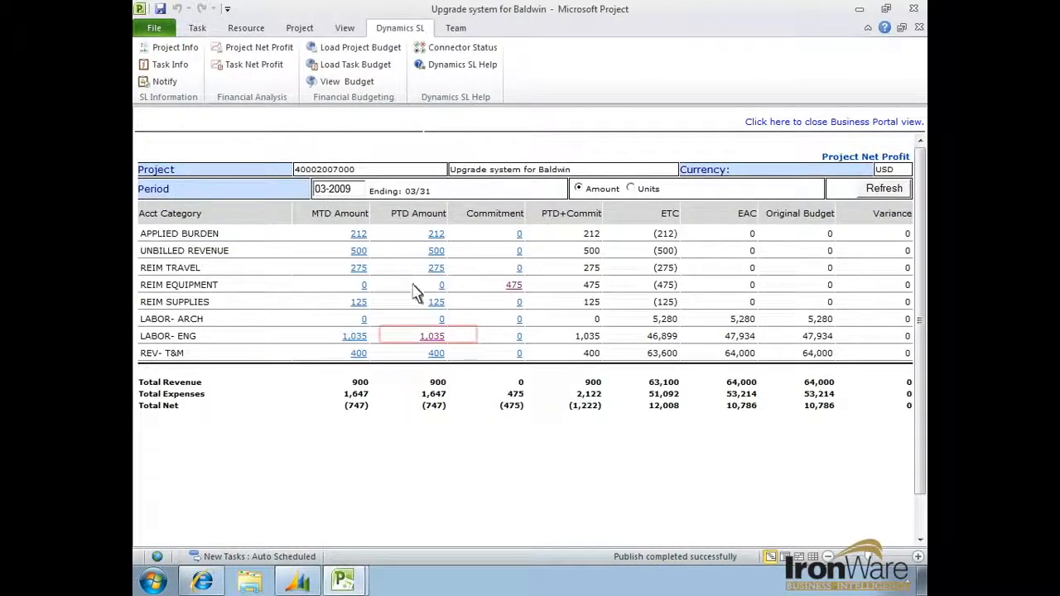
left_click(434, 337)
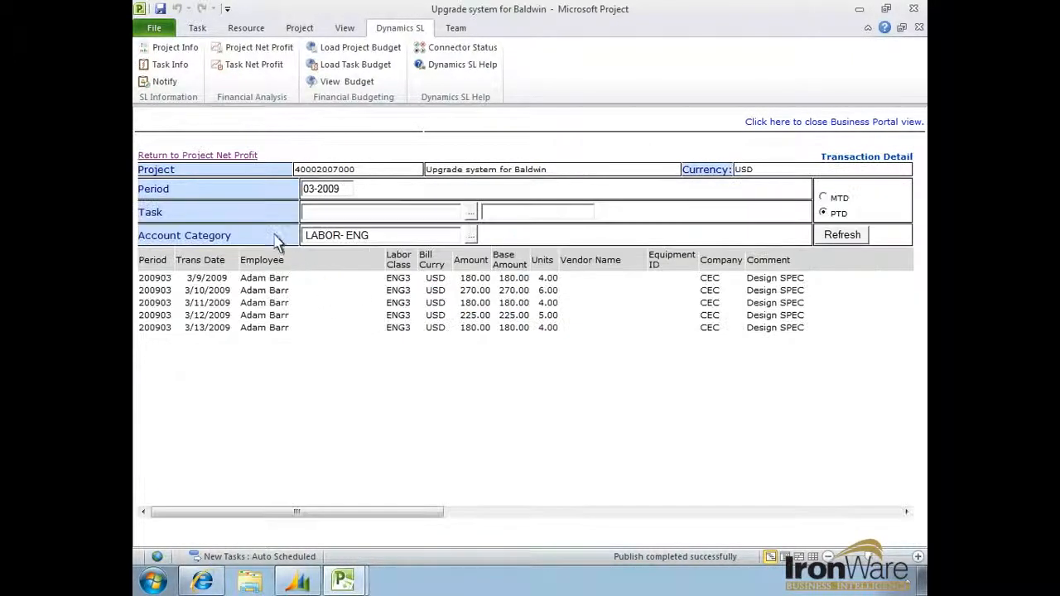
left_click(236, 156)
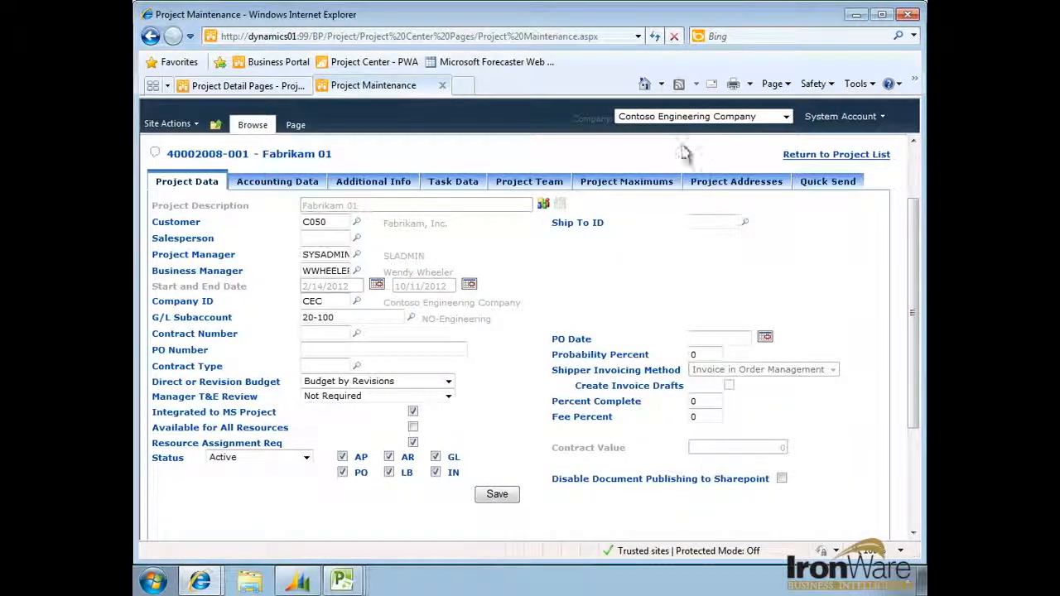
left_click(551, 208)
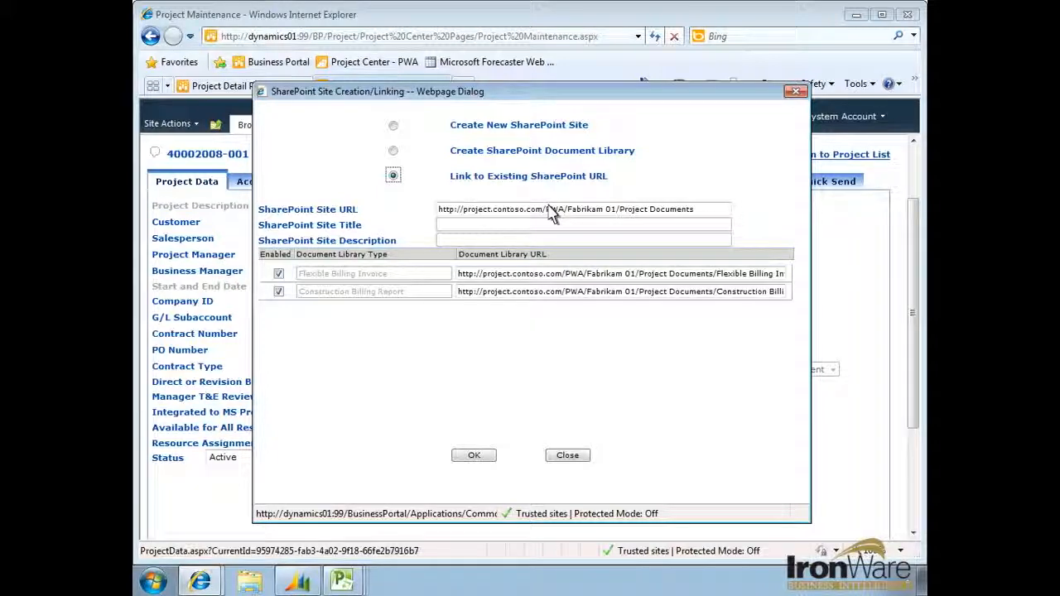
left_click(472, 458)
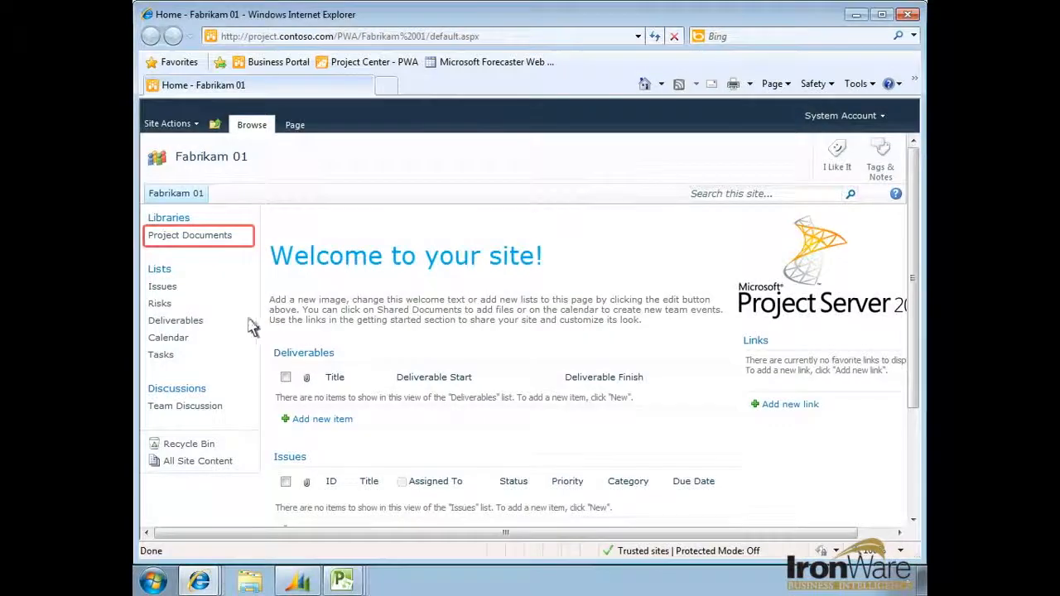
left_click(203, 237)
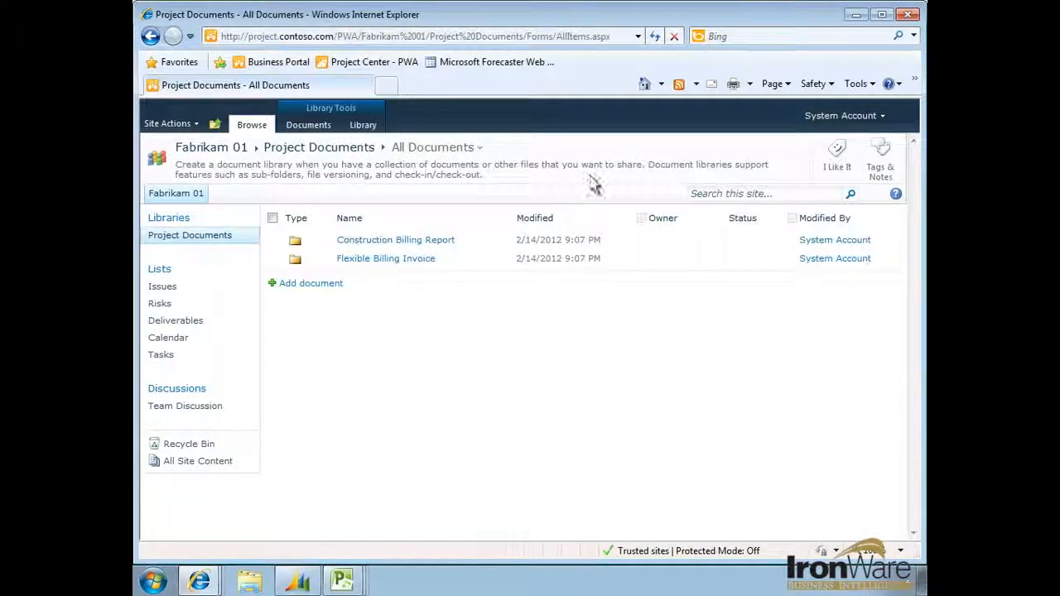